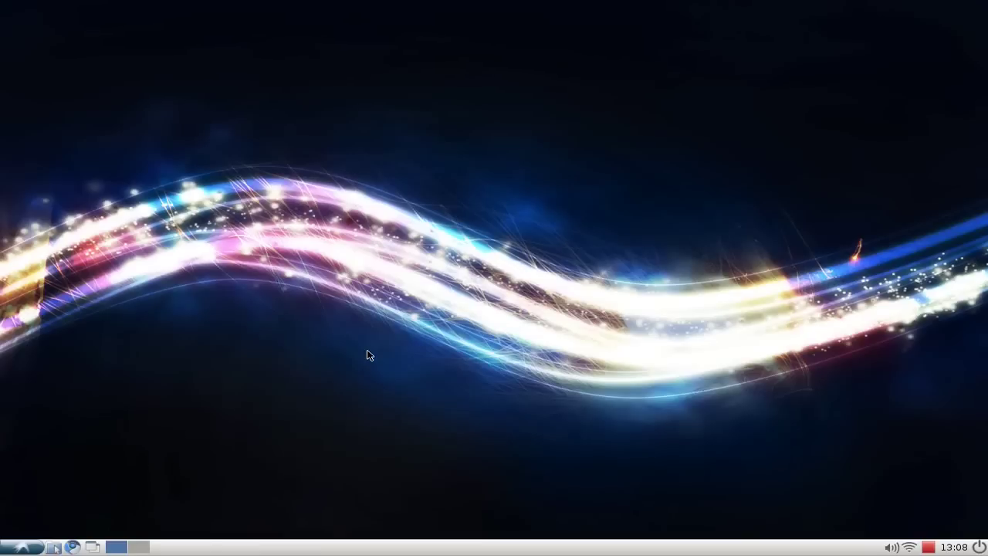
# Launch Synaptic Package Manager from Preferences, maximize it and dismiss the introduction.
pyautogui.click(9, 547)
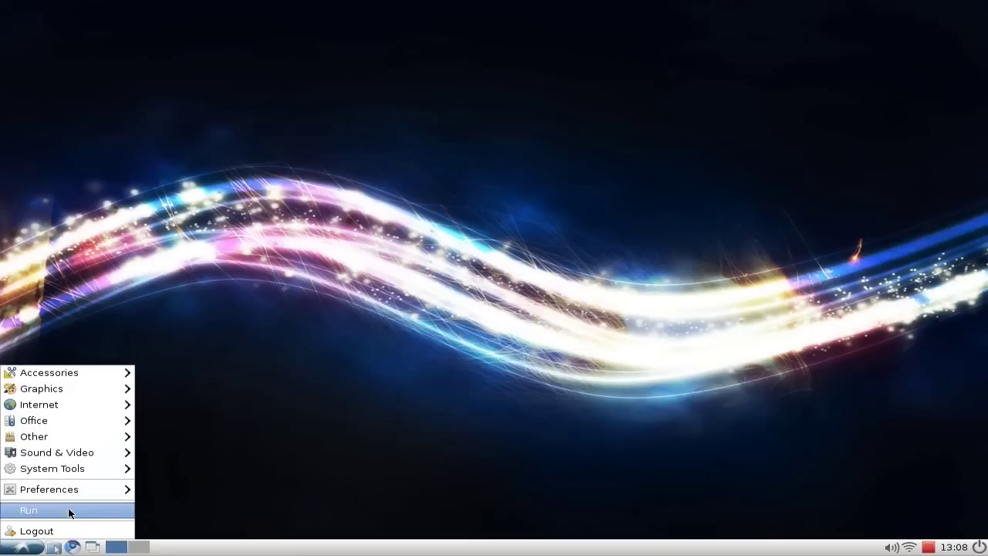
pyautogui.moveTo(106, 489)
pyautogui.click(276, 516)
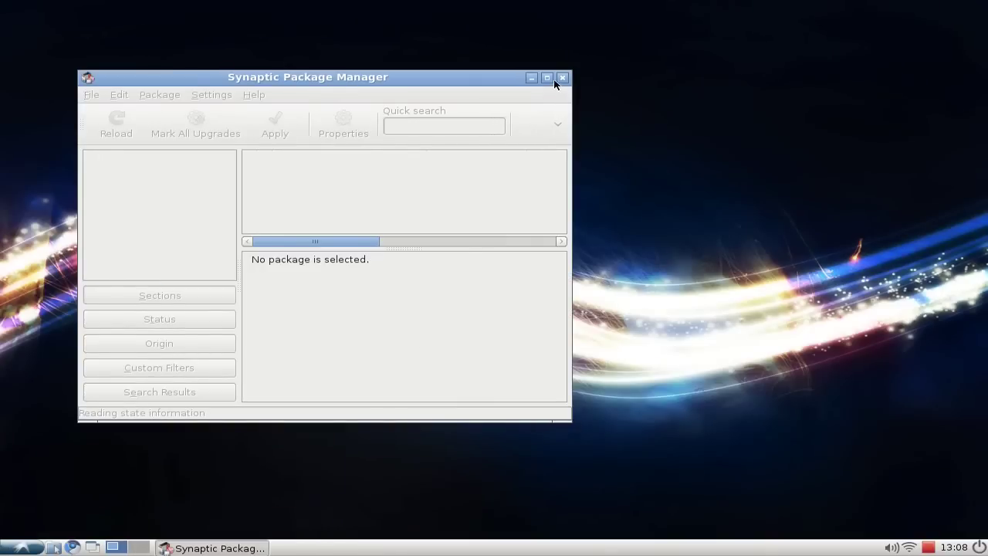
pyautogui.click(547, 78)
pyautogui.click(649, 405)
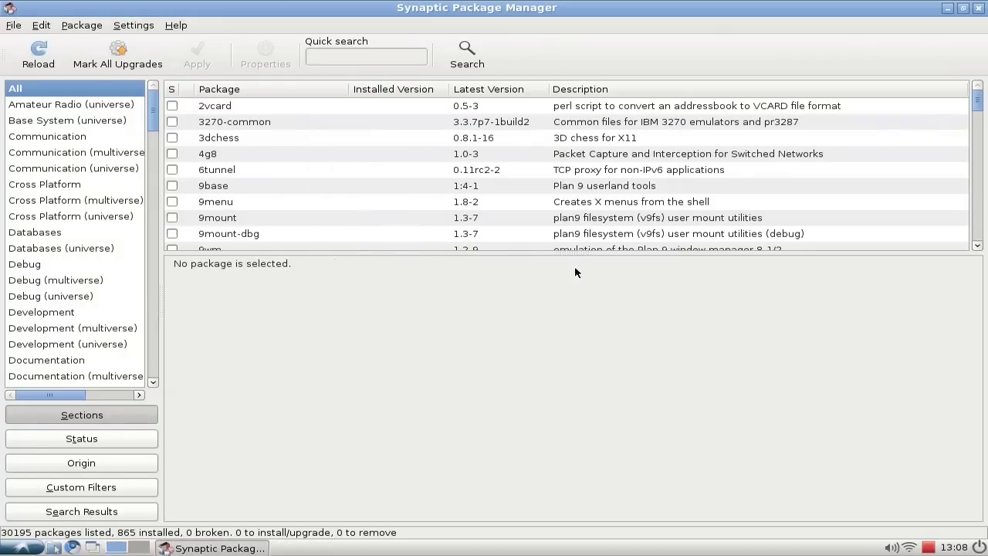
# Search the package list for mt-daapd.
pyautogui.click(468, 56)
pyautogui.write('mt-daapd')
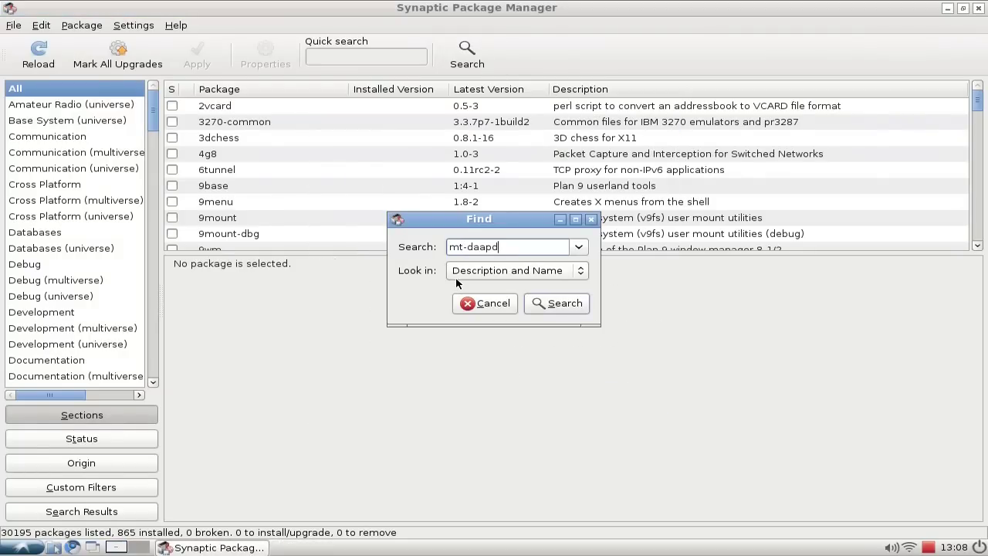
pyautogui.press('Return')
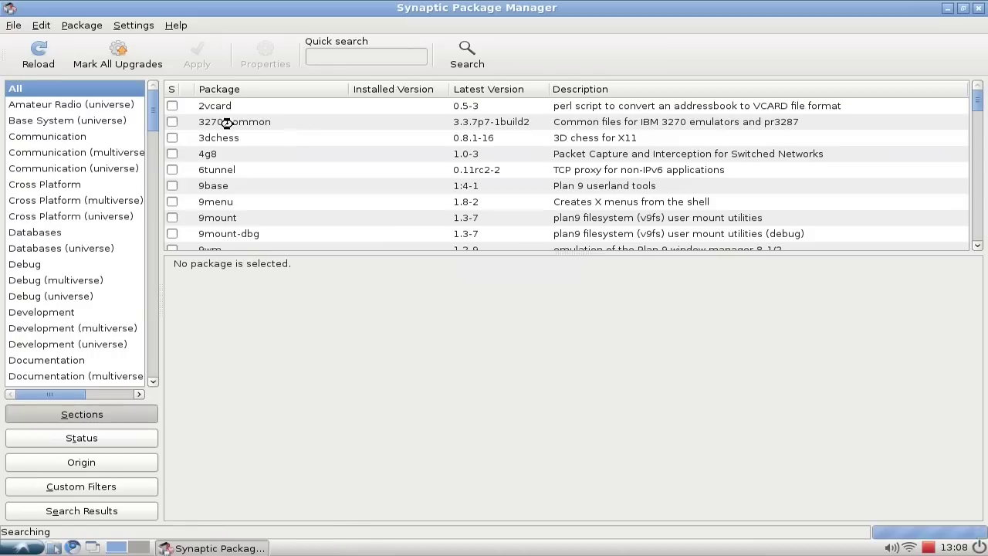
# Mark mt-daapd for installation, apply the changes, then close Synaptic.
pyautogui.click(172, 106)
pyautogui.click(177, 131)
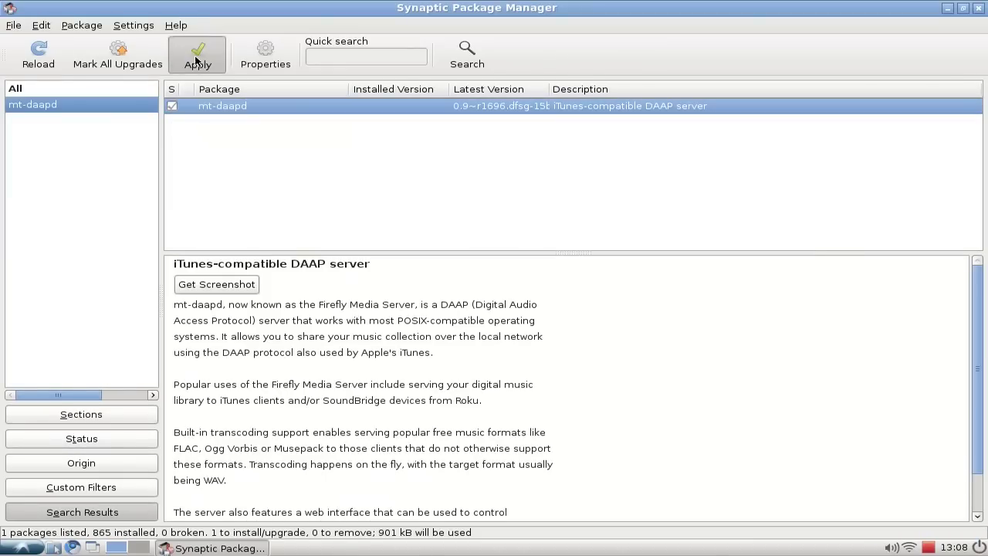
pyautogui.click(196, 51)
pyautogui.click(653, 417)
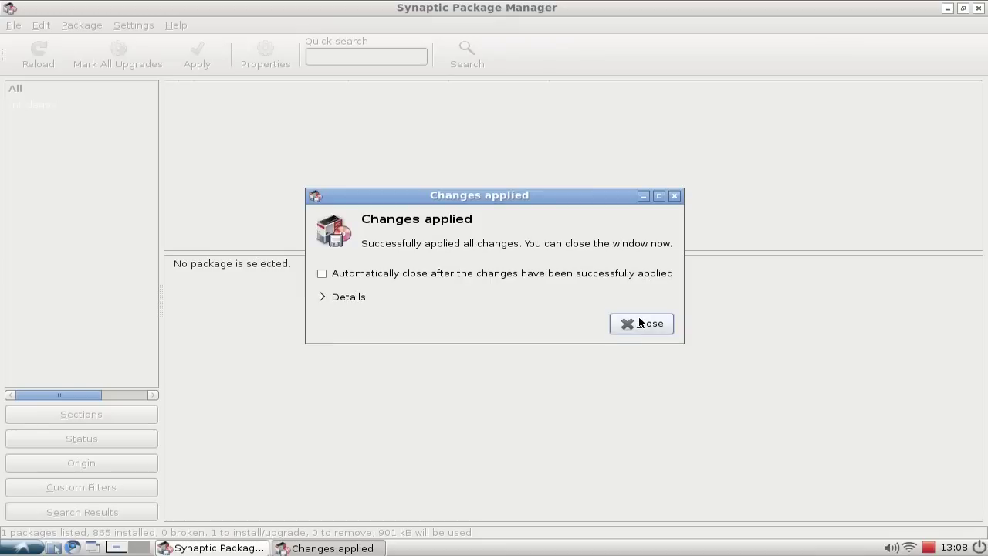
pyautogui.click(640, 323)
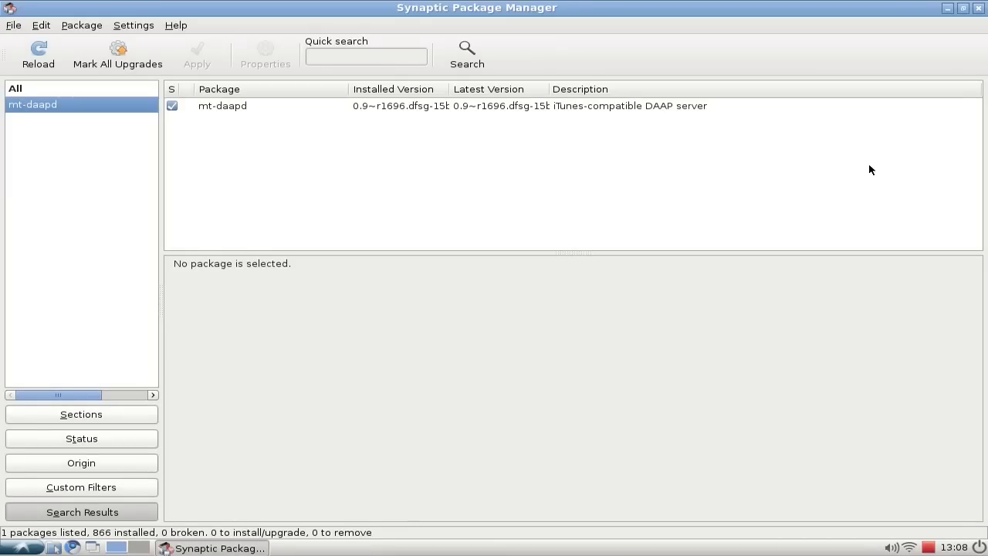
pyautogui.click(979, 9)
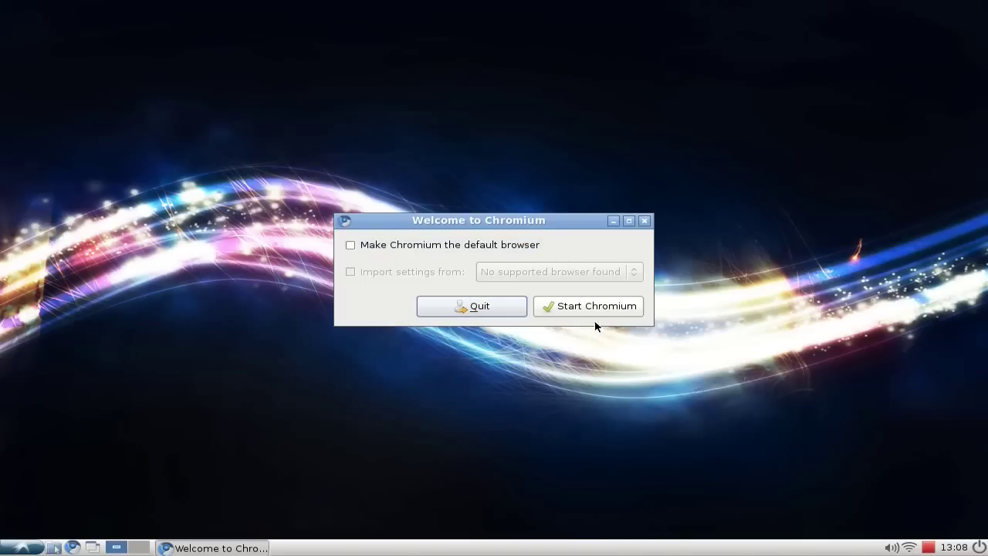
# Start Chromium keeping Google as search engine, and load localhost:3689.
pyautogui.click(596, 309)
pyautogui.click(557, 148)
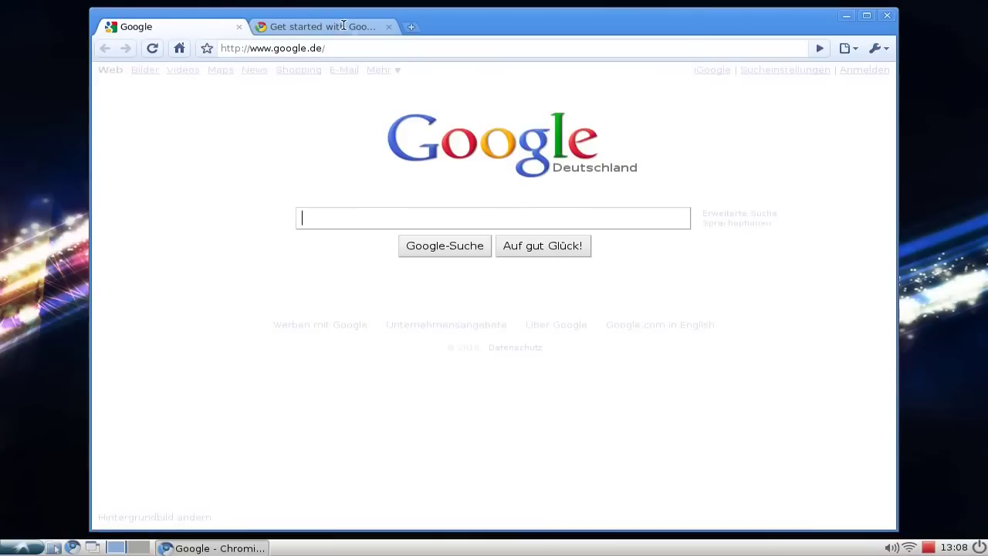
pyautogui.click(388, 26)
pyautogui.click(371, 48)
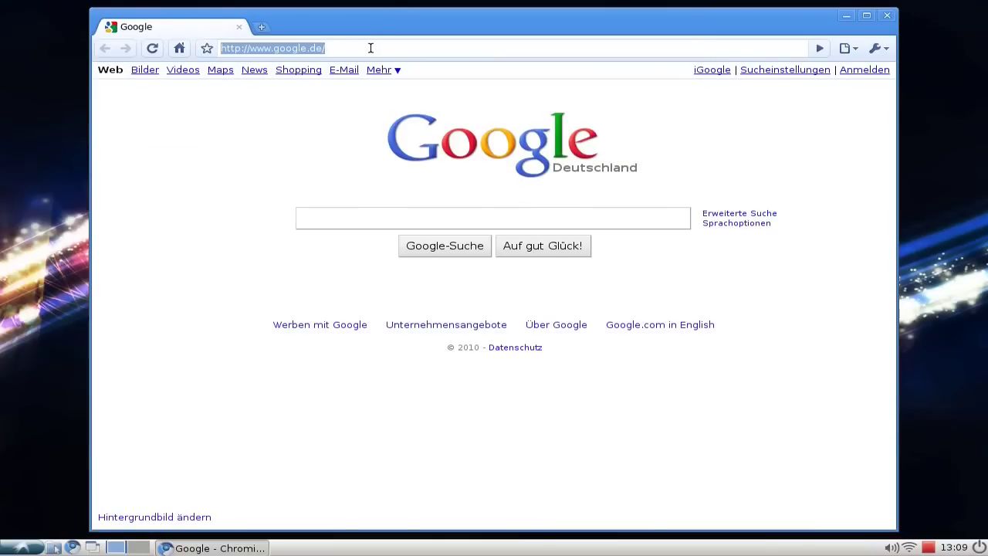
pyautogui.write('lo')
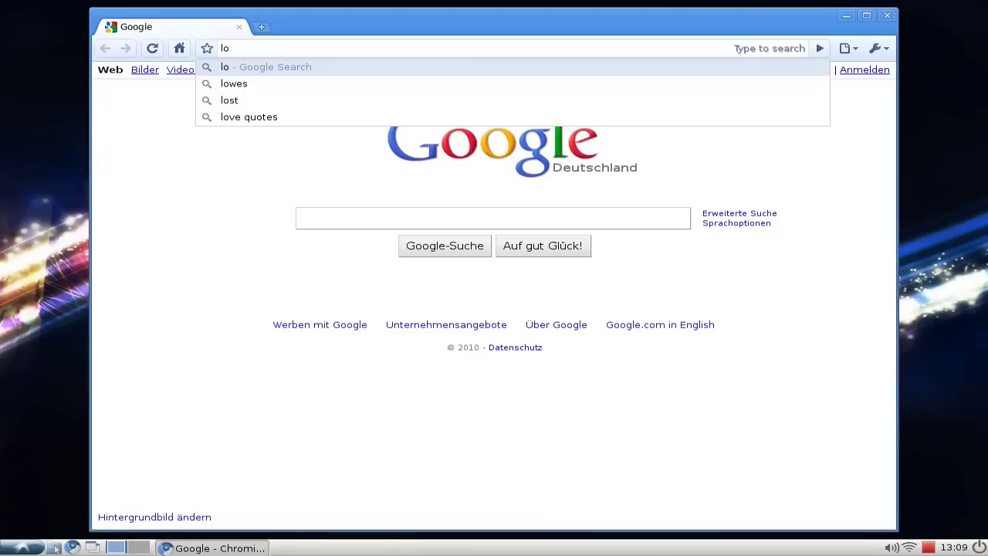
pyautogui.write('c')
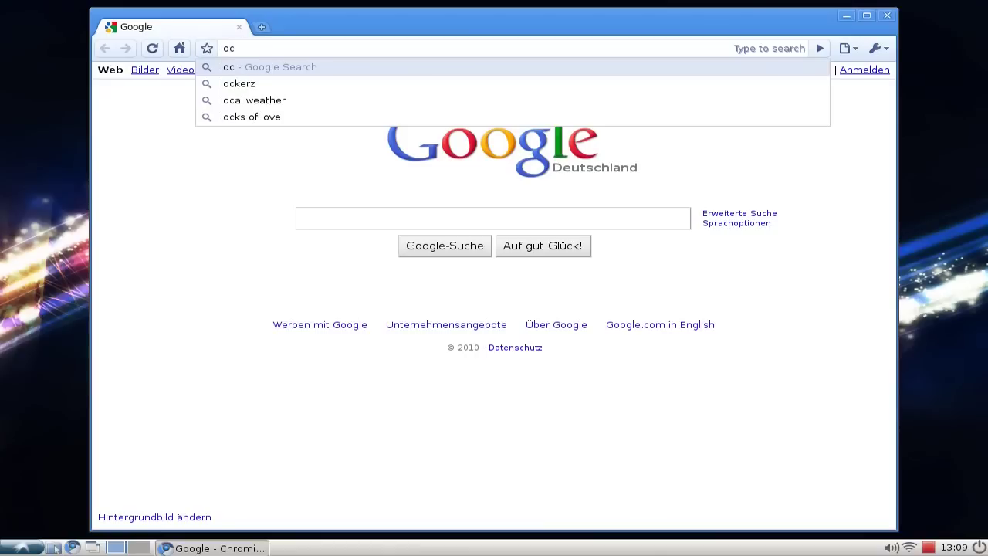
pyautogui.write('al')
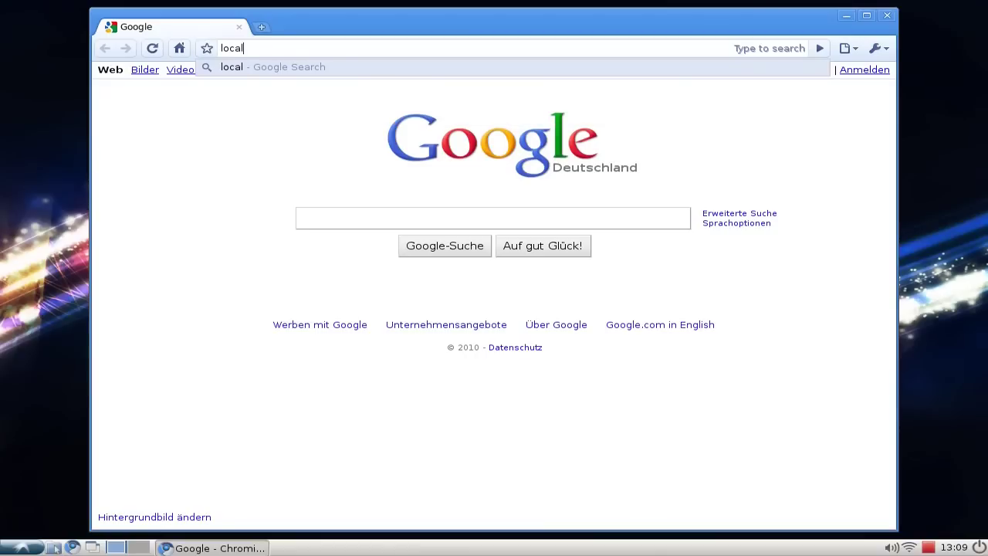
pyautogui.write('h')
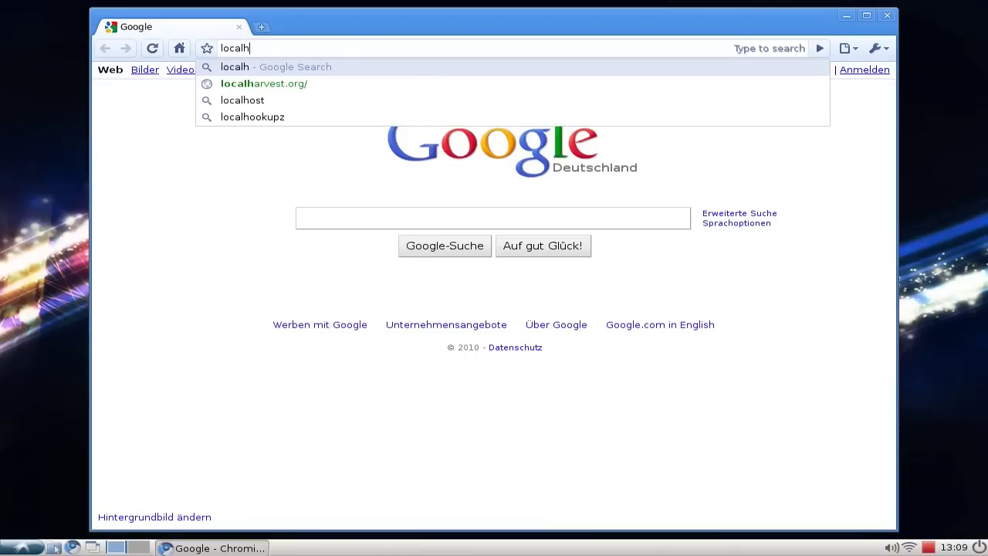
pyautogui.write('ost:')
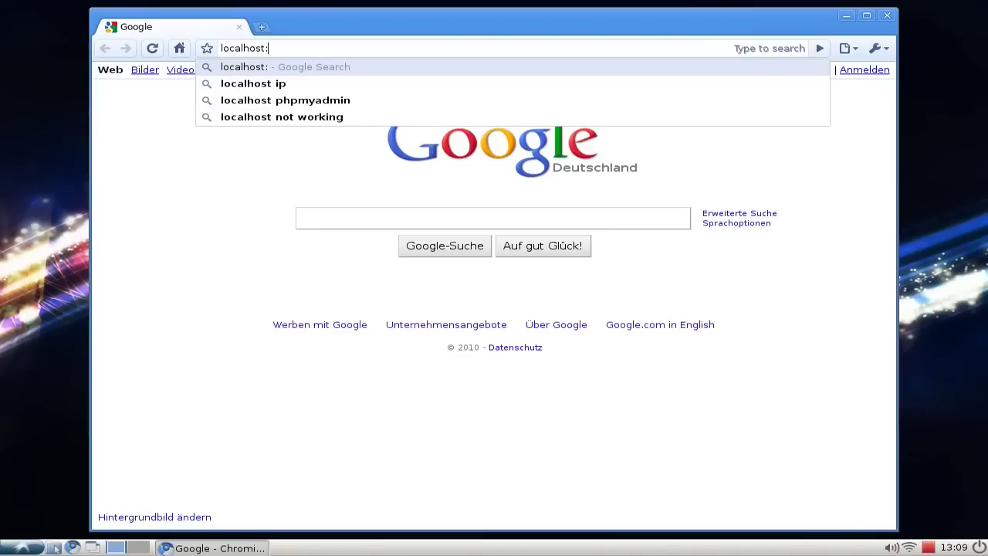
pyautogui.write('3689')
pyautogui.press('Return')
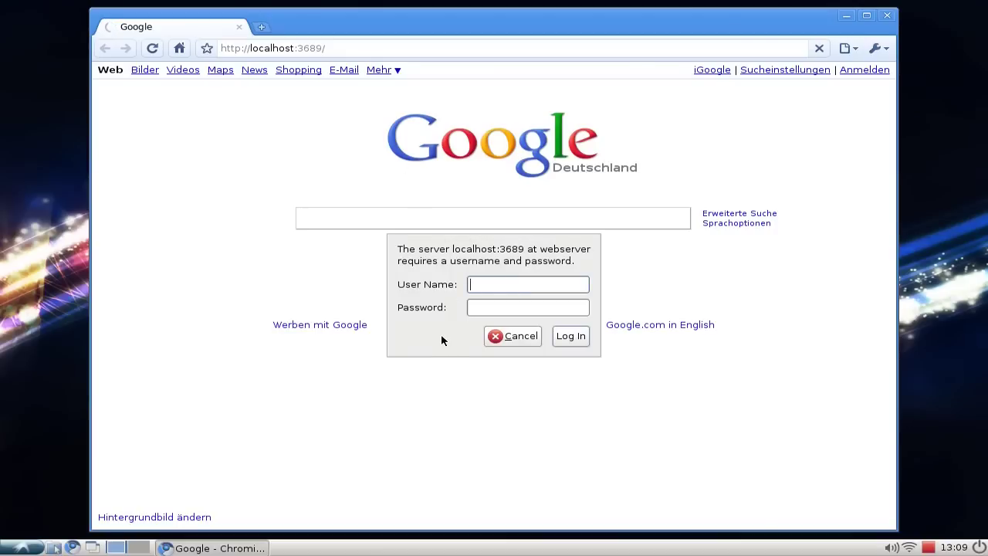
# Log in to the Firefly web admin as user admin with the admin password.
pyautogui.write('admin')
pyautogui.press('Tab')
pyautogui.write('admin123')
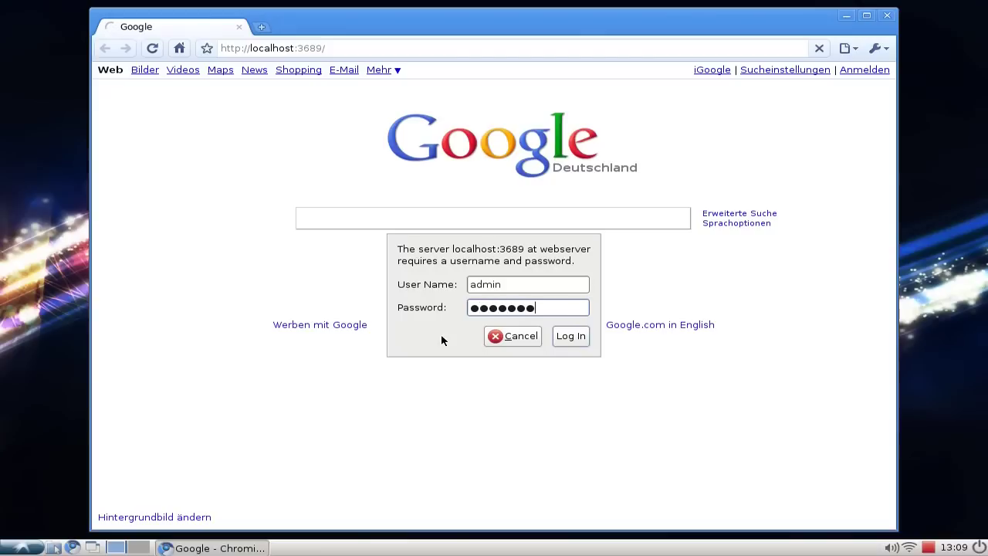
pyautogui.press('Return')
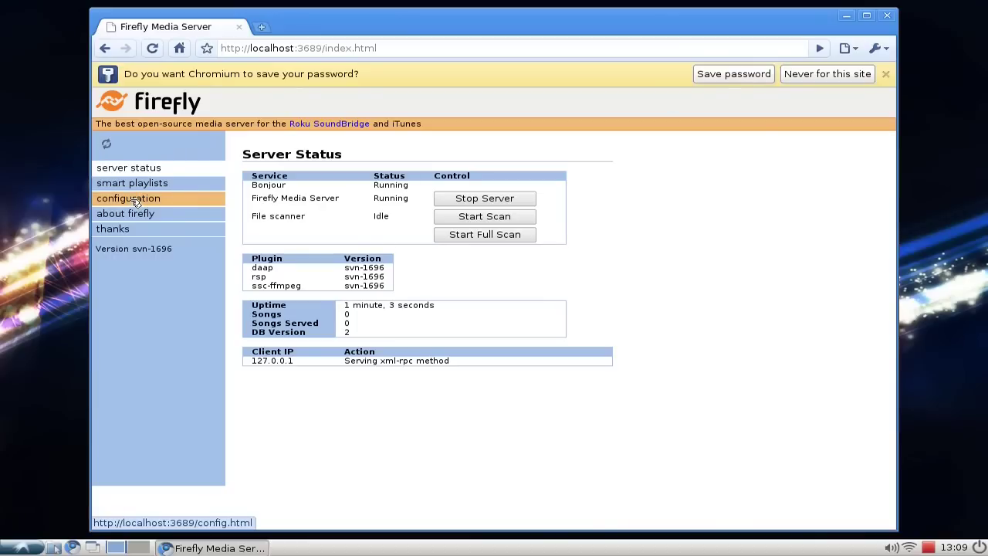
# Open the Configuration page from the left sidebar.
pyautogui.click(135, 203)
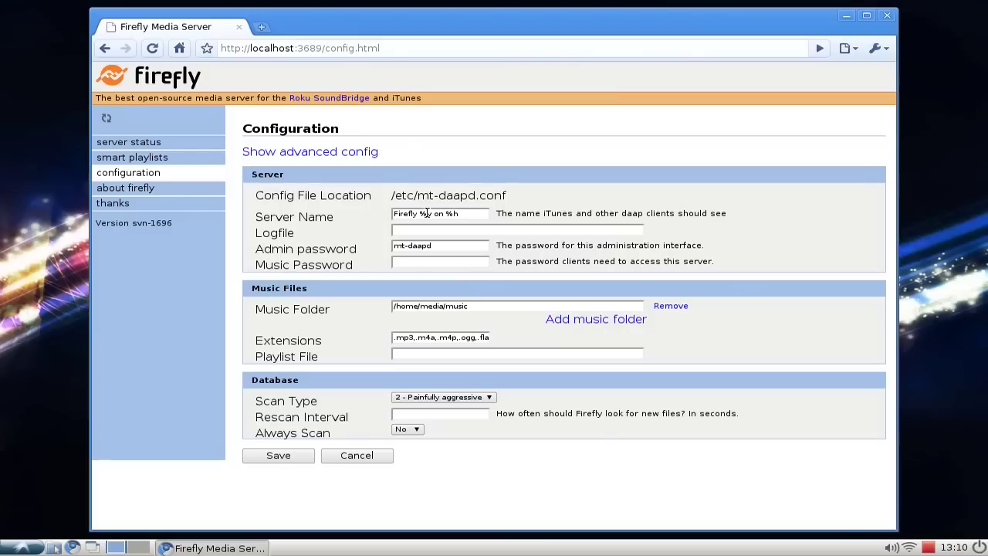
# Set Server Name to 'Lubuntu Music Share', dropping the trailing %v on %h.
pyautogui.moveTo(417, 214); pyautogui.dragTo(391, 214)
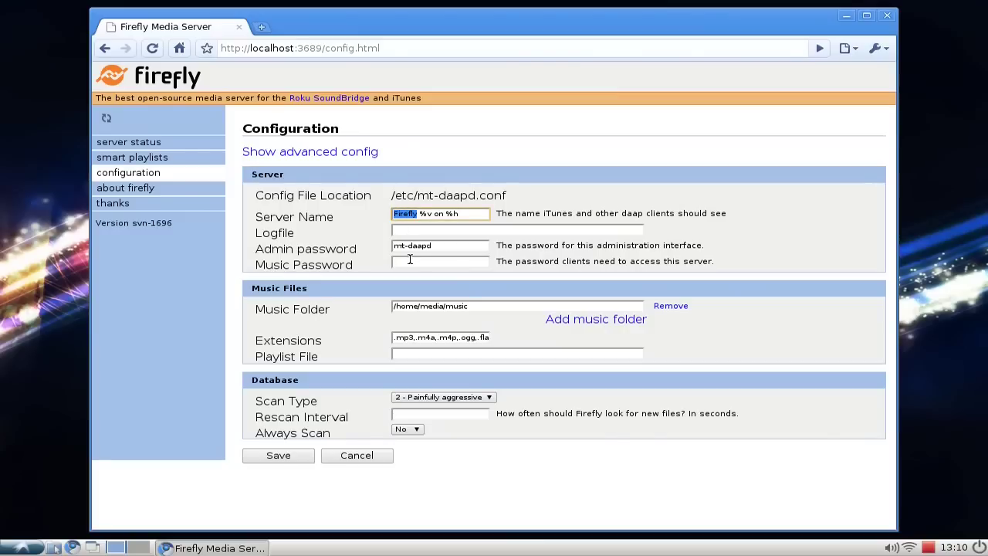
pyautogui.write('Lubuntu Music Shar')
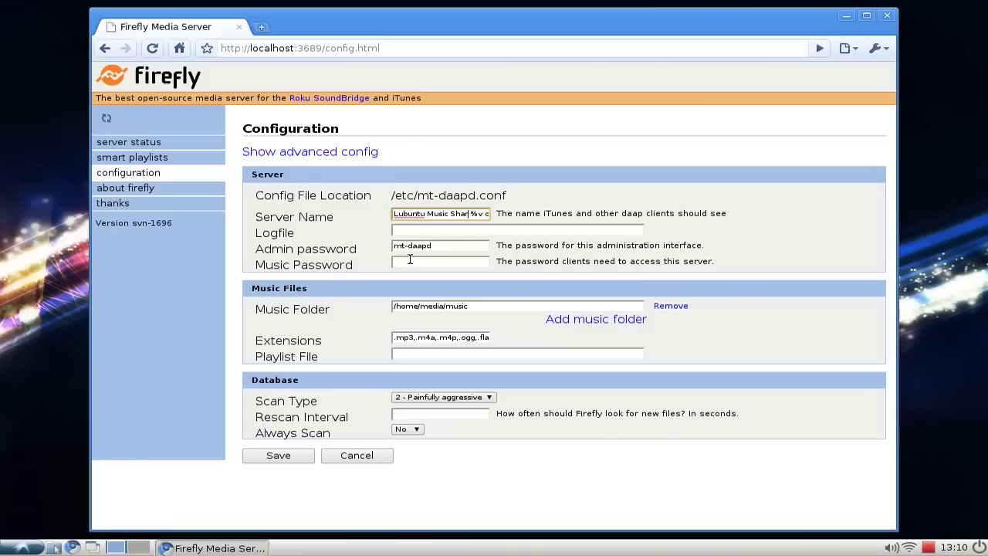
pyautogui.write('e')
pyautogui.hotkey('shift', 'End')
pyautogui.press('Delete')
pyautogui.click(426, 233)
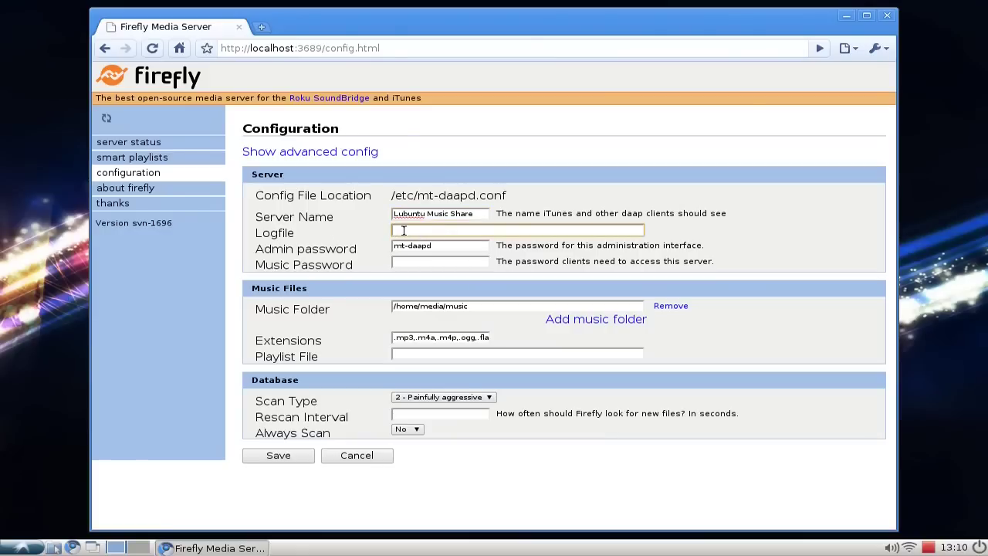
pyautogui.click(444, 244)
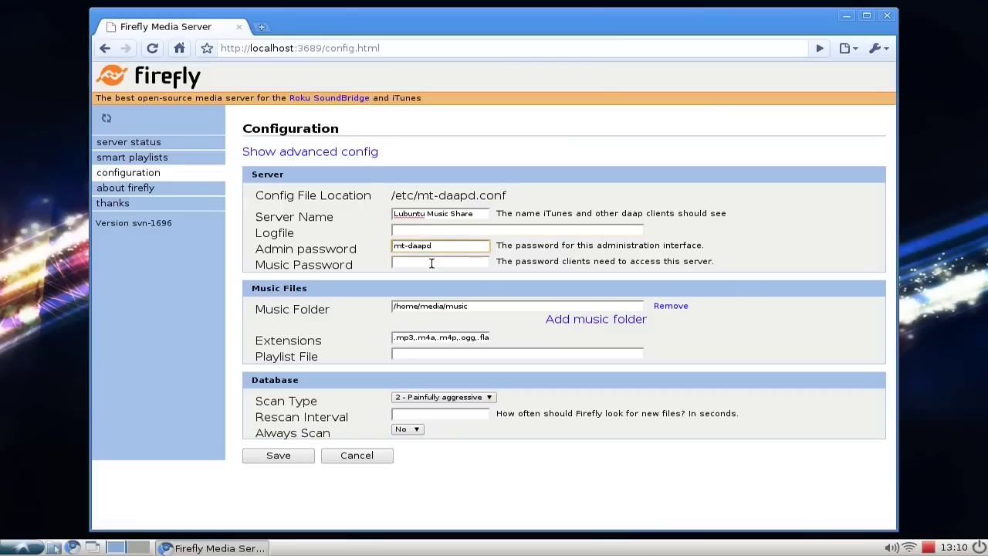
pyautogui.click(432, 263)
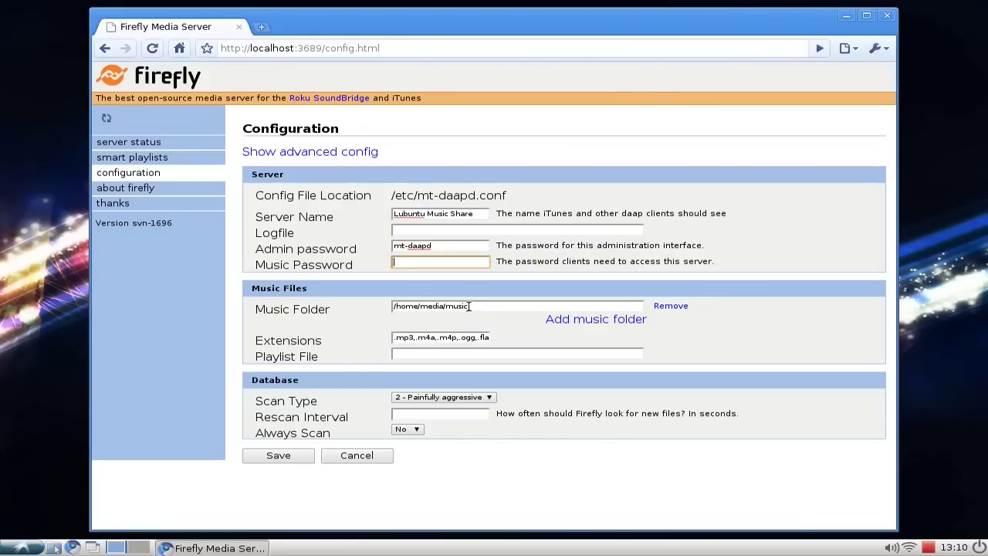
# Change the Music Folder path from /home/media/music to /home/ubuntu/Music.
pyautogui.moveTo(474, 307); pyautogui.dragTo(420, 306)
pyautogui.press('BackSpace')
pyautogui.write('ubuntu/Music')
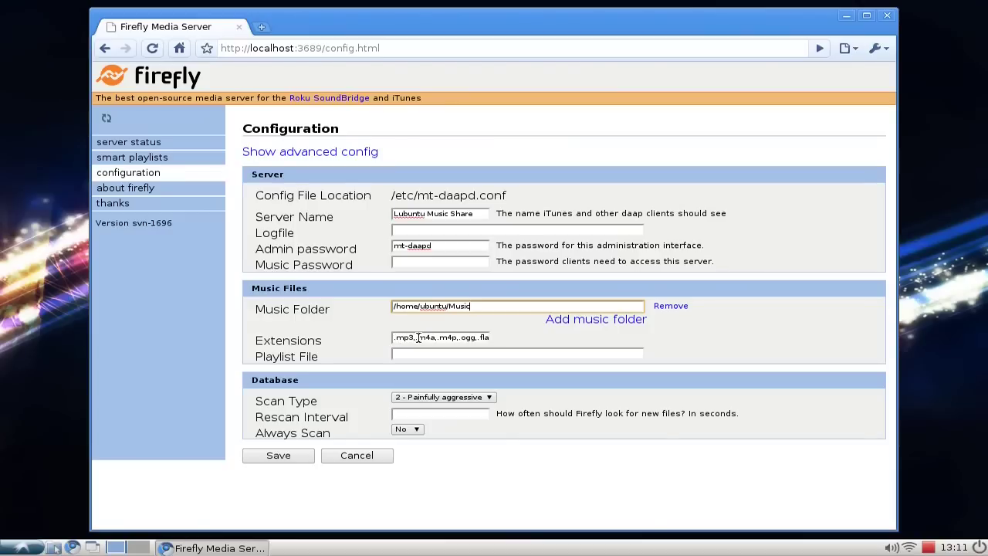
# Insert '.wav,' at the start of the Extensions list, before .mp3.
pyautogui.click(419, 337)
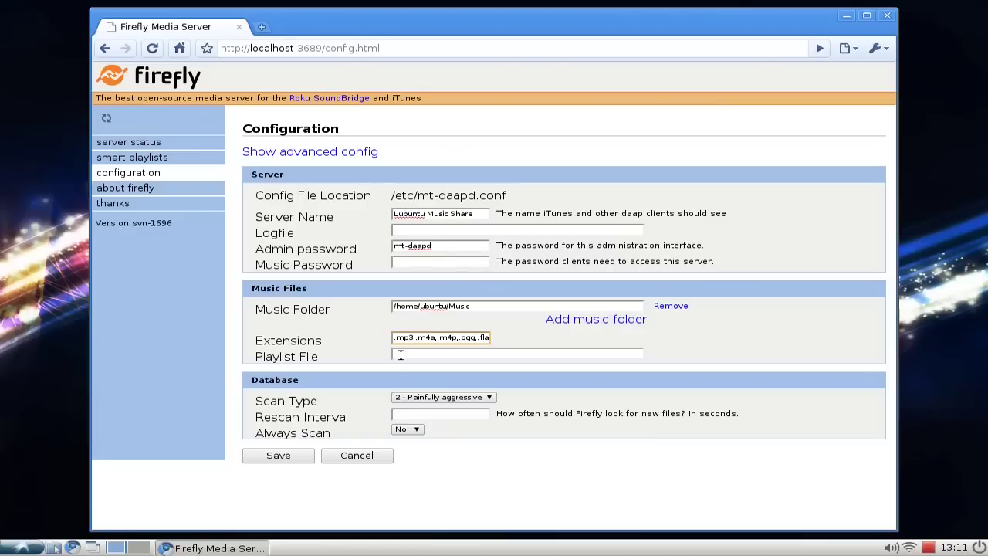
pyautogui.press('Right')
pyautogui.press('Right')
pyautogui.press('Right')
pyautogui.press('Right')
pyautogui.write('.wav,')
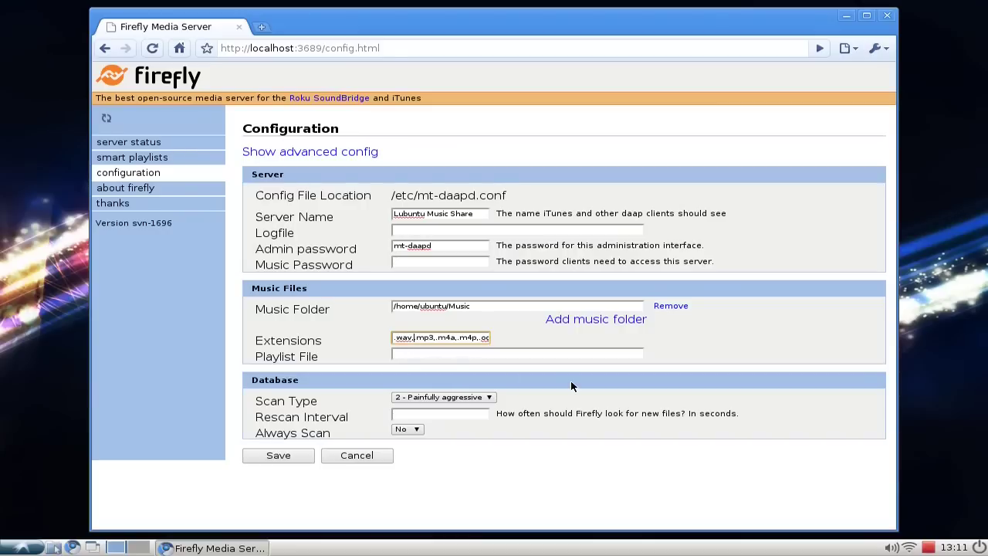
pyautogui.click(496, 356)
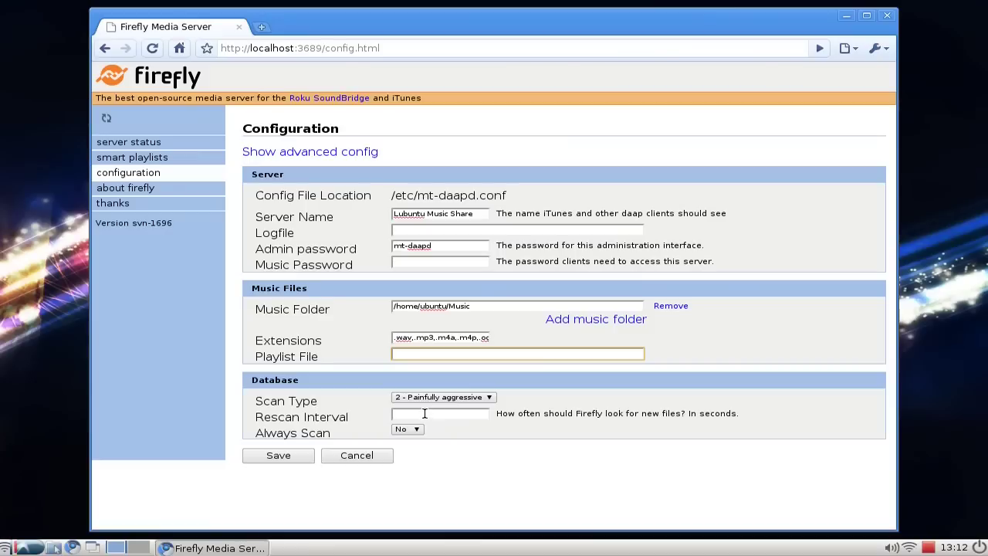
# Reselect scan type '2 - Painfully aggressive' and save the configuration.
pyautogui.click(491, 398)
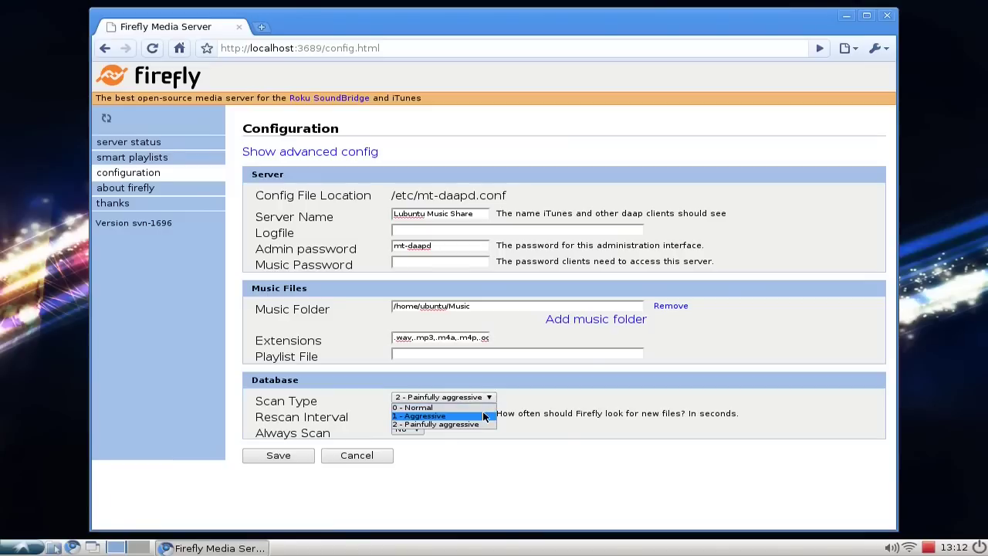
pyautogui.click(485, 425)
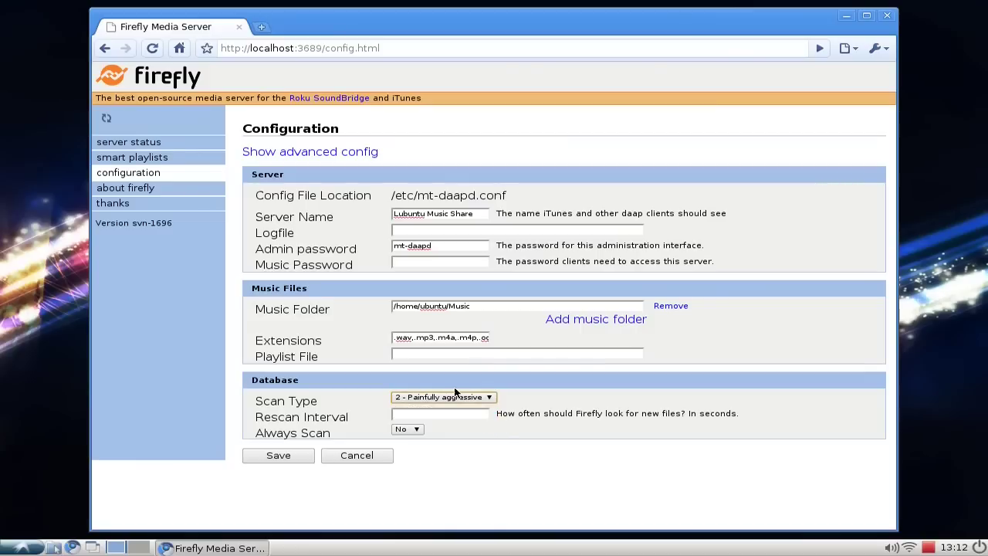
pyautogui.click(450, 416)
pyautogui.click(284, 457)
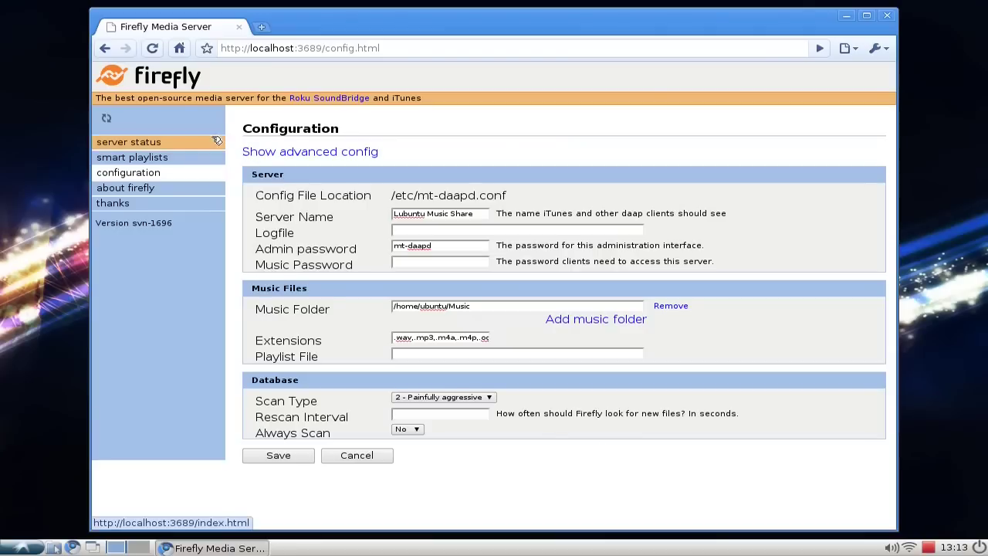
# Add a new smart playlist and open its wizard with the Custom playlist template.
pyautogui.click(149, 161)
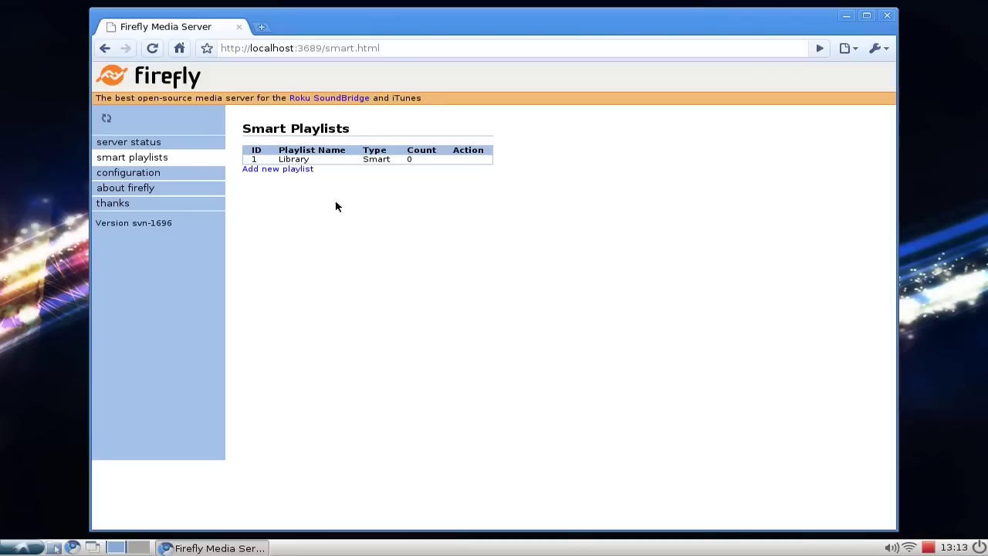
pyautogui.click(305, 171)
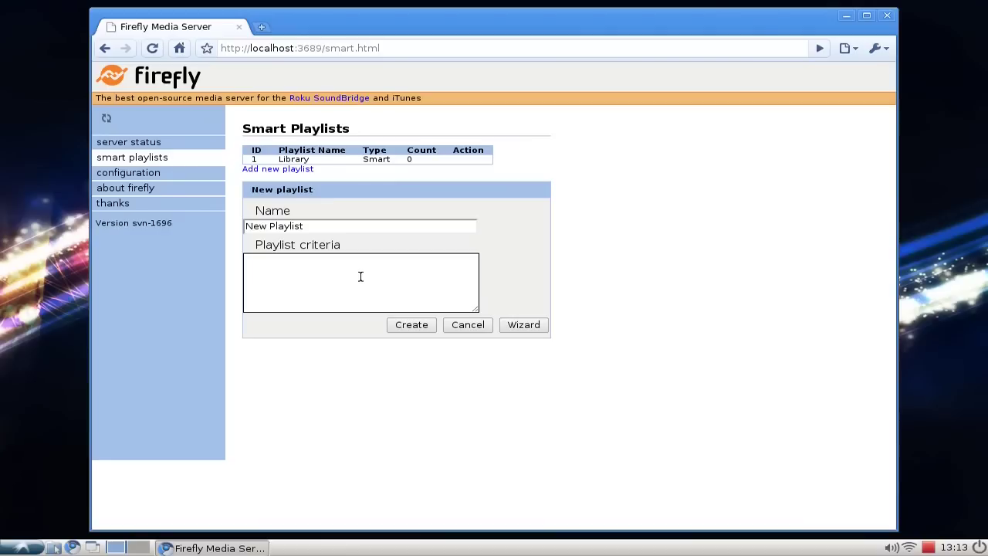
pyautogui.click(526, 328)
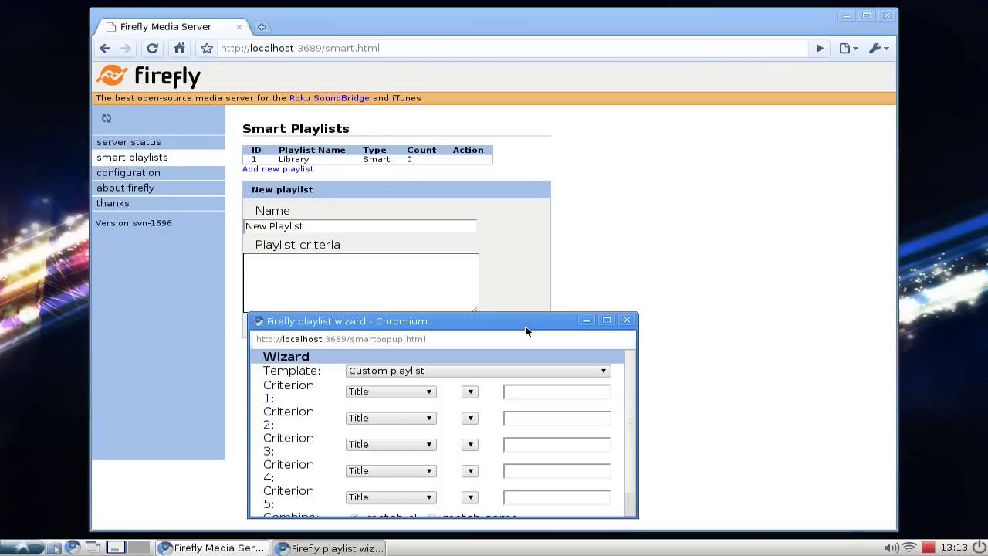
pyautogui.moveTo(633, 404)
pyautogui.mouseDown()
pyautogui.moveTo(631, 438)
pyautogui.moveTo(632, 407)
pyautogui.mouseUp()
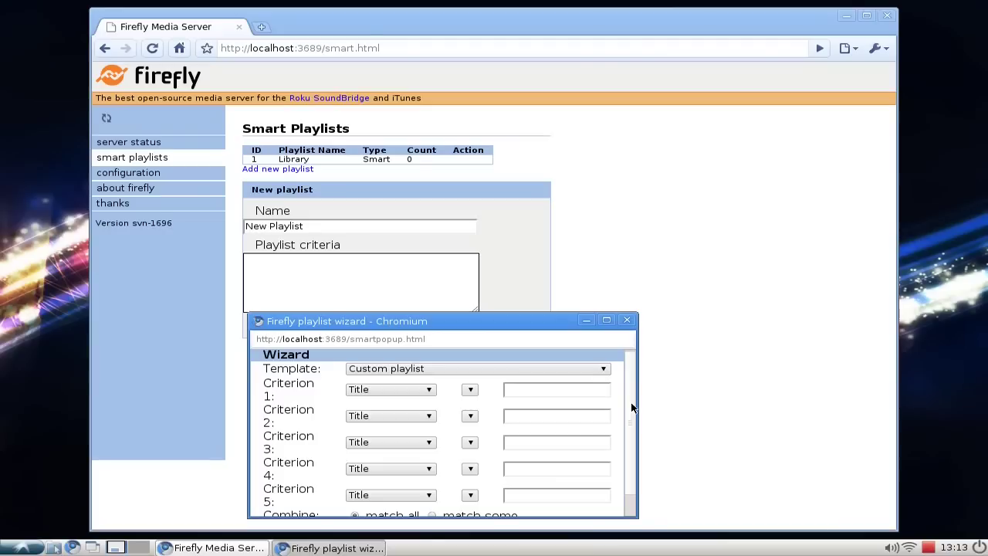
pyautogui.click(603, 369)
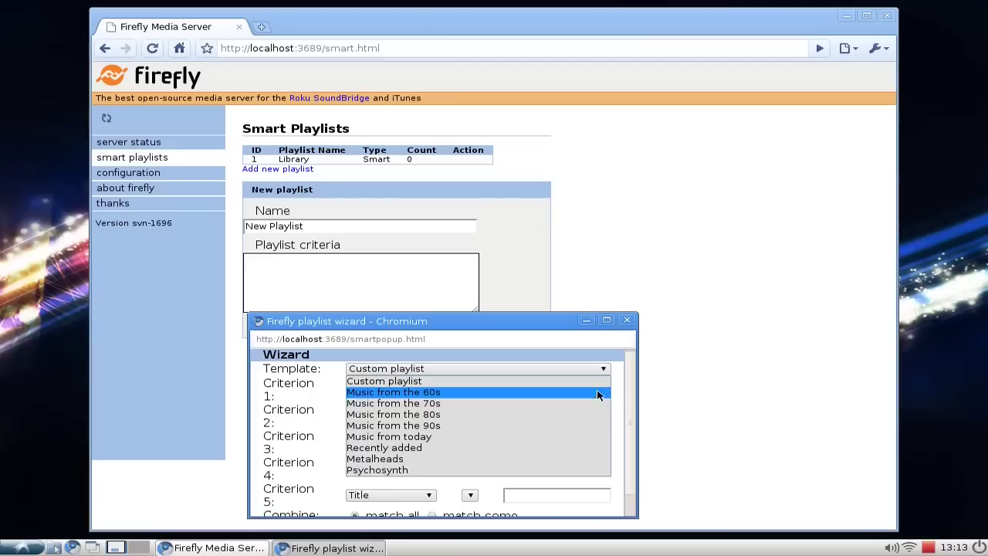
pyautogui.click(602, 369)
# Set the first criterion to Artist with an empty value, then close the wizard.
pyautogui.click(402, 389)
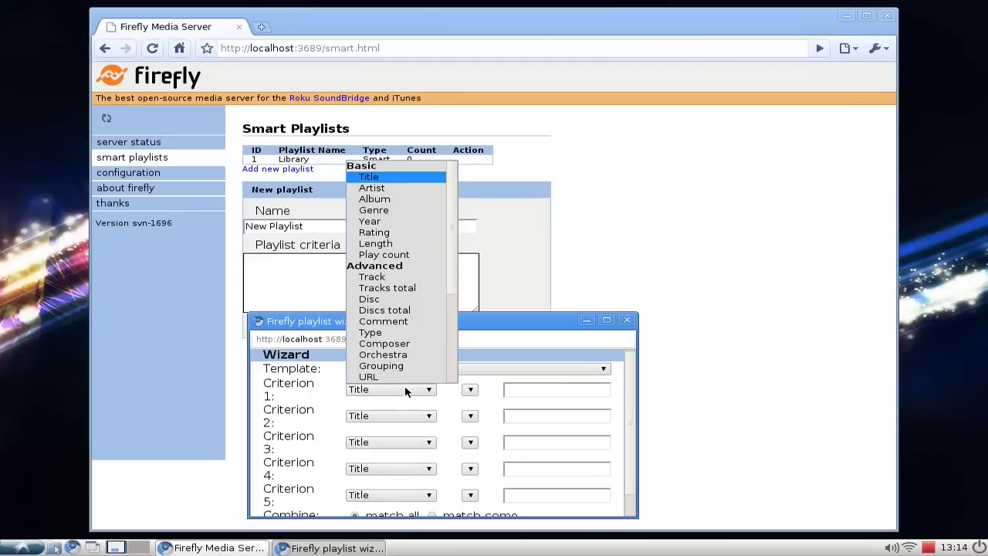
pyautogui.click(417, 194)
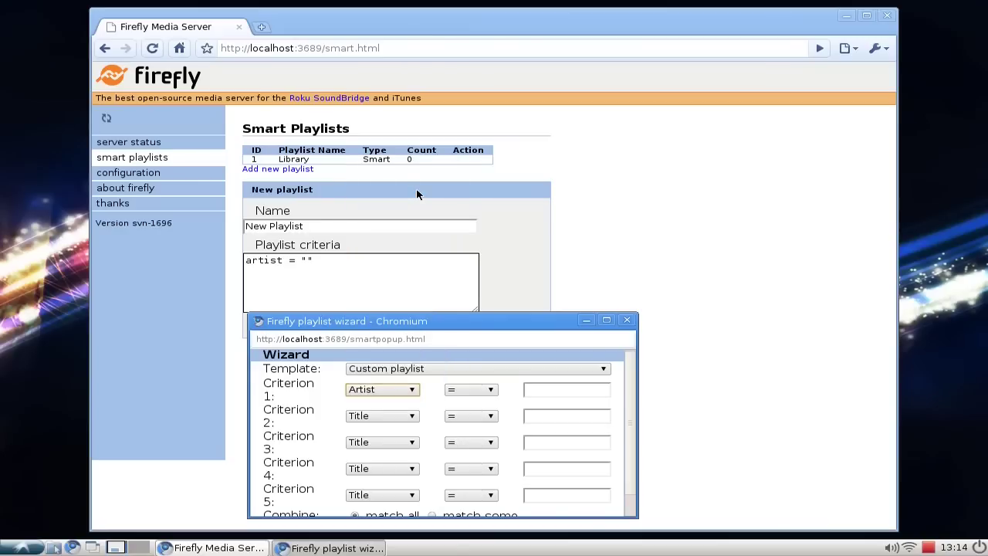
pyautogui.moveTo(631, 392)
pyautogui.mouseDown()
pyautogui.moveTo(634, 436)
pyautogui.moveTo(640, 392)
pyautogui.mouseUp()
pyautogui.click(572, 390)
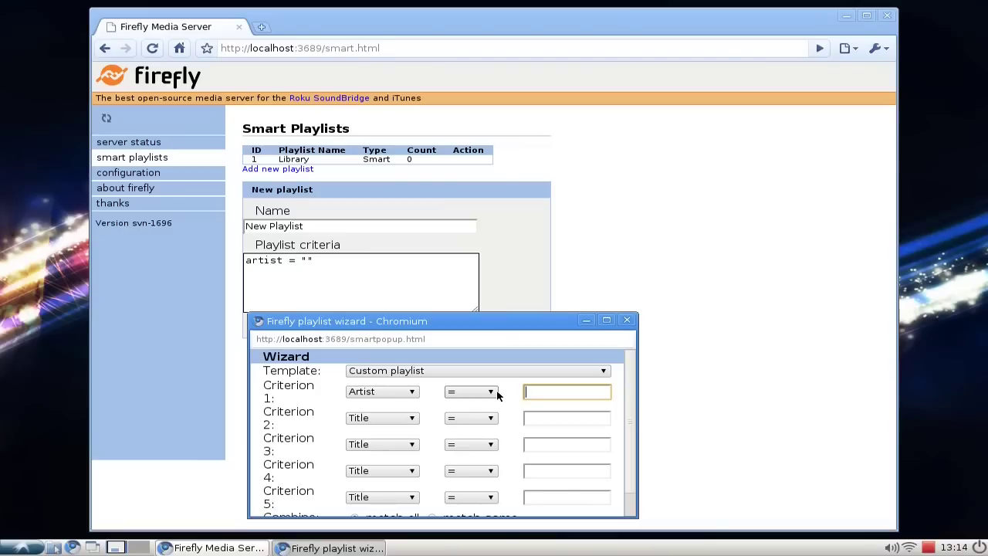
pyautogui.click(627, 320)
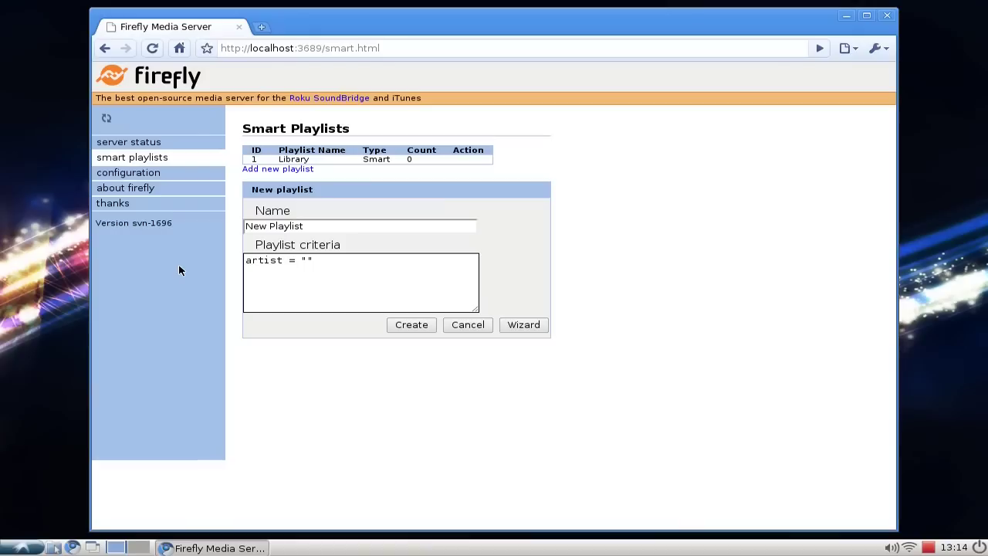
# Start a full scan from the server status page so the library counts 8 songs.
pyautogui.click(142, 145)
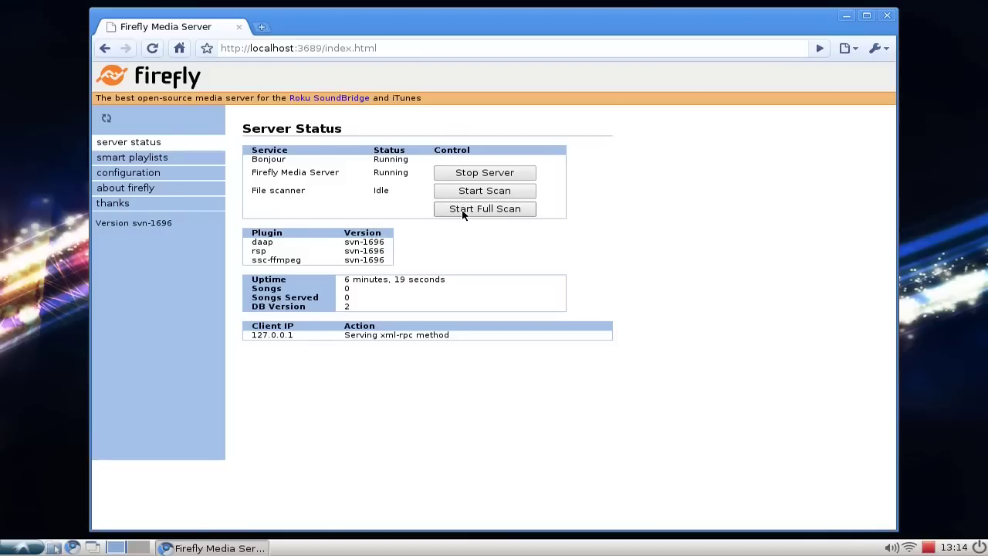
pyautogui.click(464, 210)
pyautogui.click(150, 159)
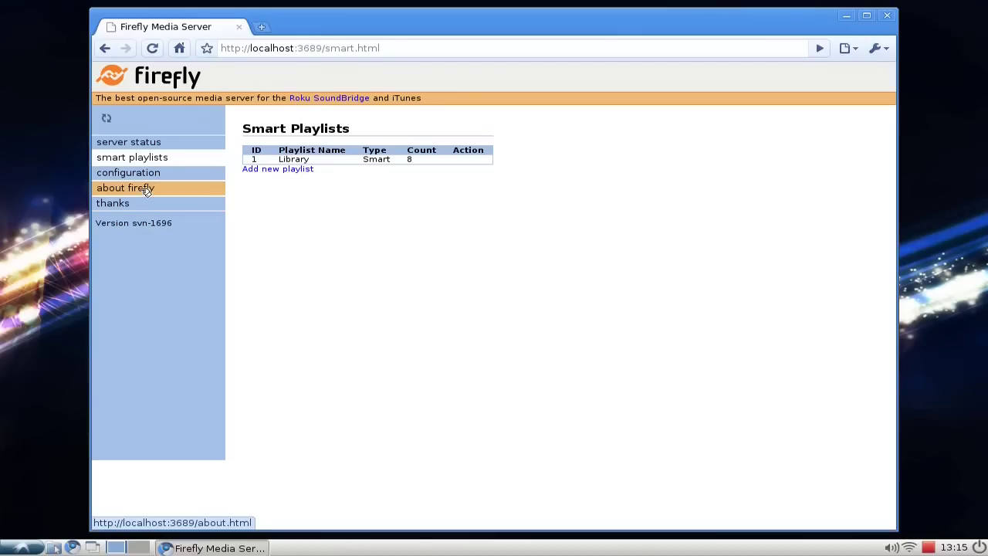
pyautogui.click(266, 169)
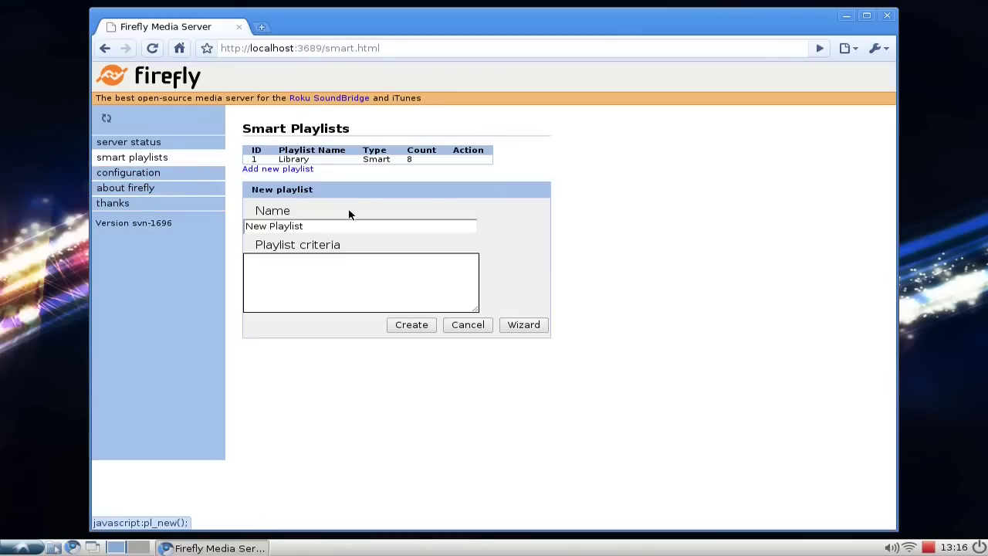
pyautogui.doubleClick(332, 227)
pyautogui.hotkey('ctrl', 'a')
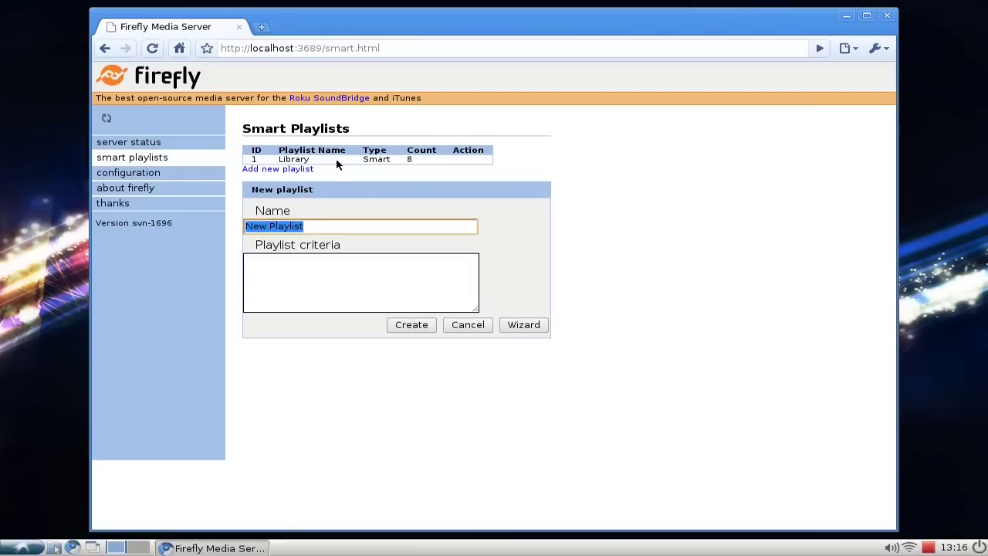
pyautogui.click(463, 327)
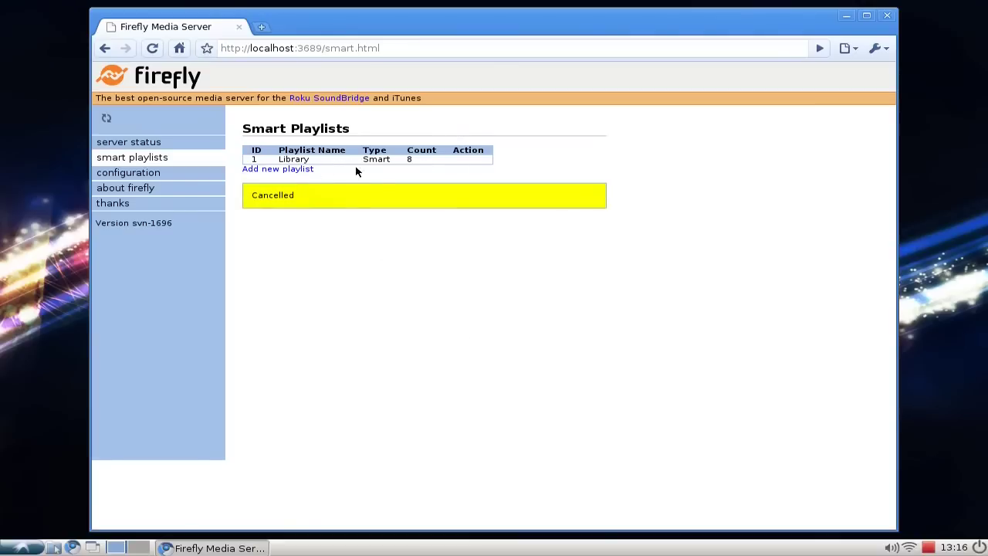
pyautogui.doubleClick(409, 159)
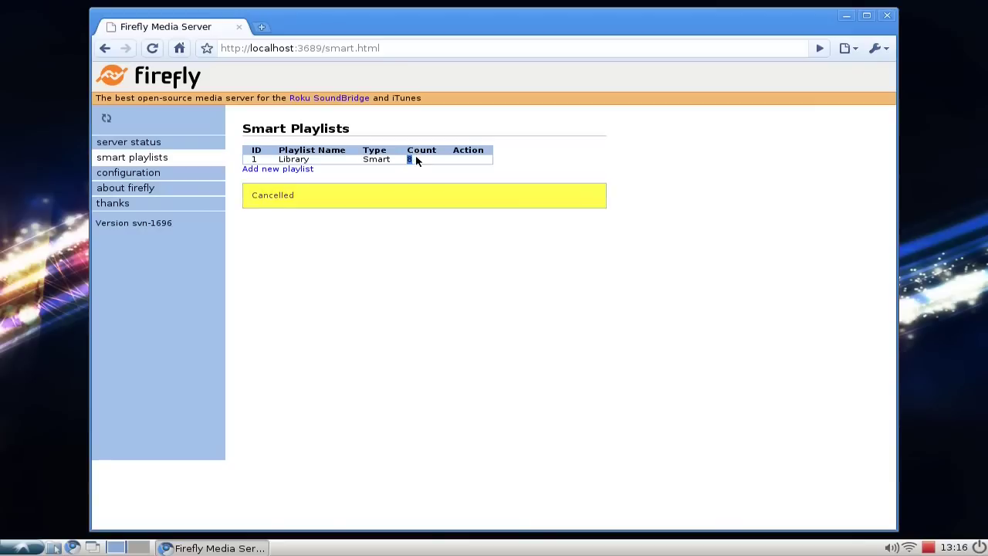
pyautogui.click(410, 175)
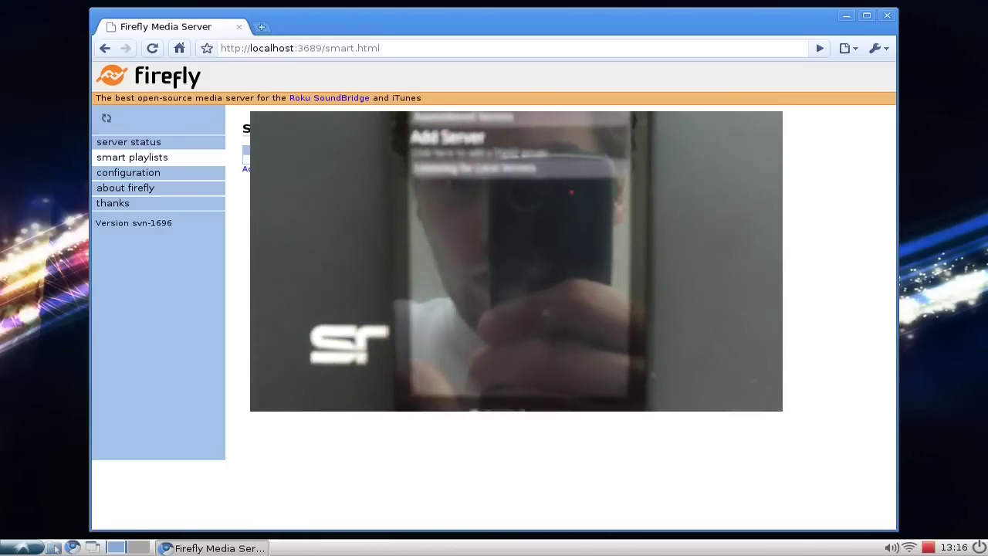
pyautogui.click(155, 144)
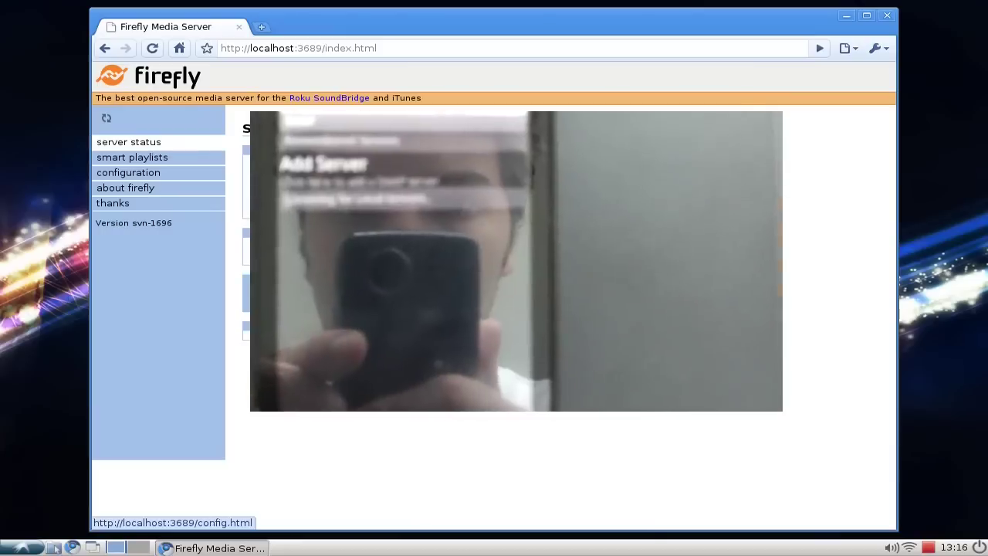